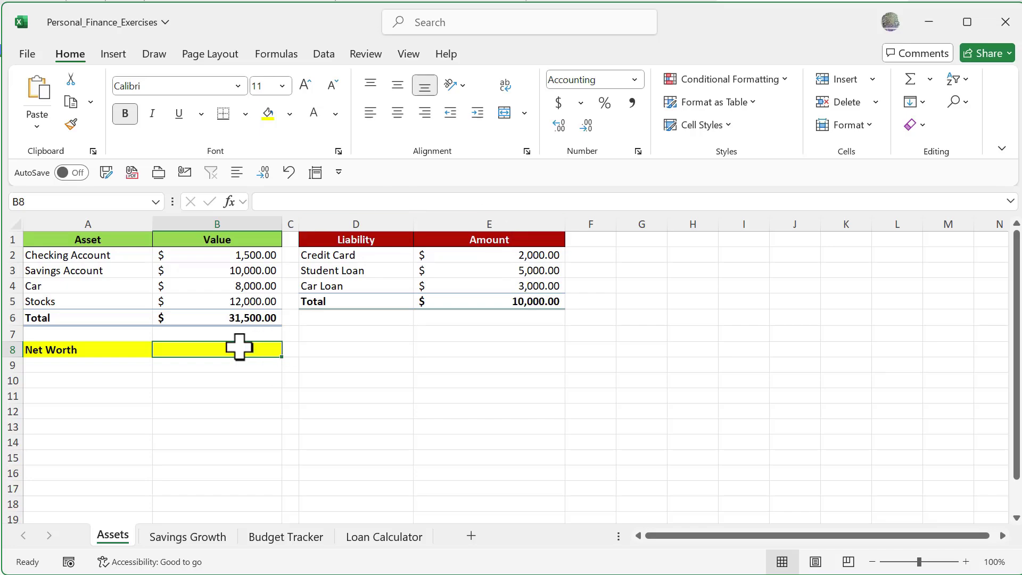
Enter =B6-E5 in B8 as Net Worth, then go to the Savings Growth sheet
text(=)
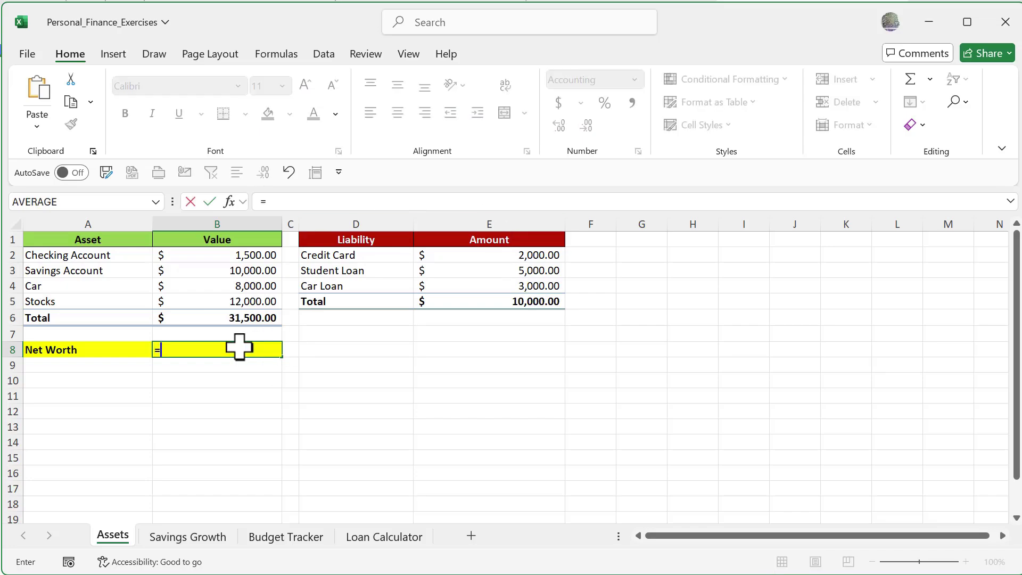
click(236, 318)
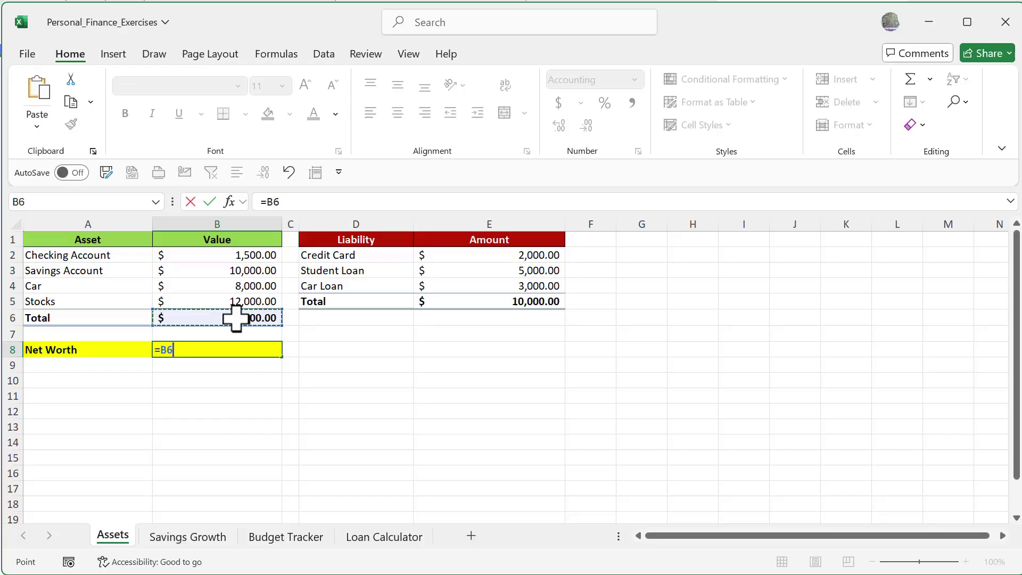
text(-)
click(486, 306)
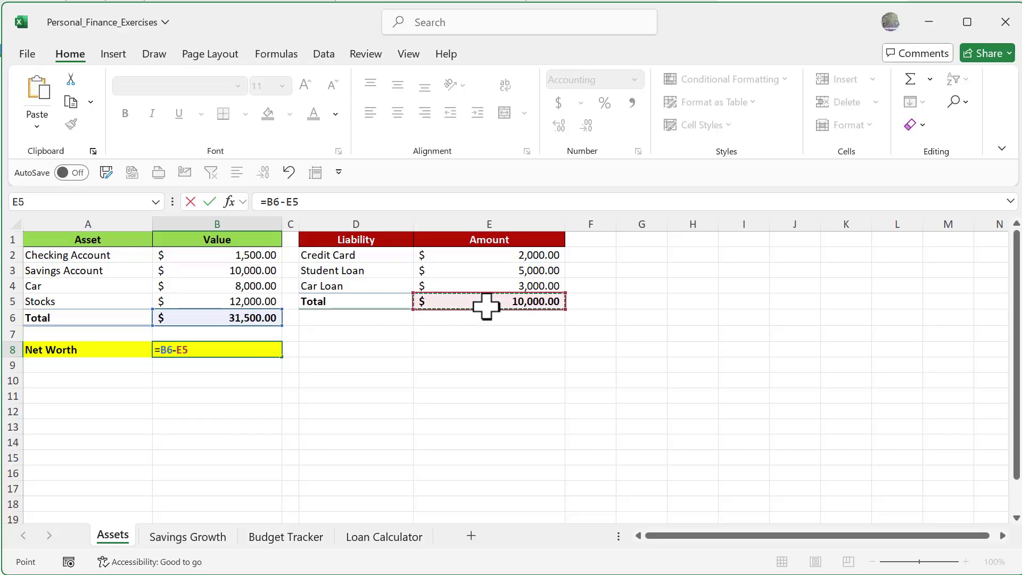
key(Return)
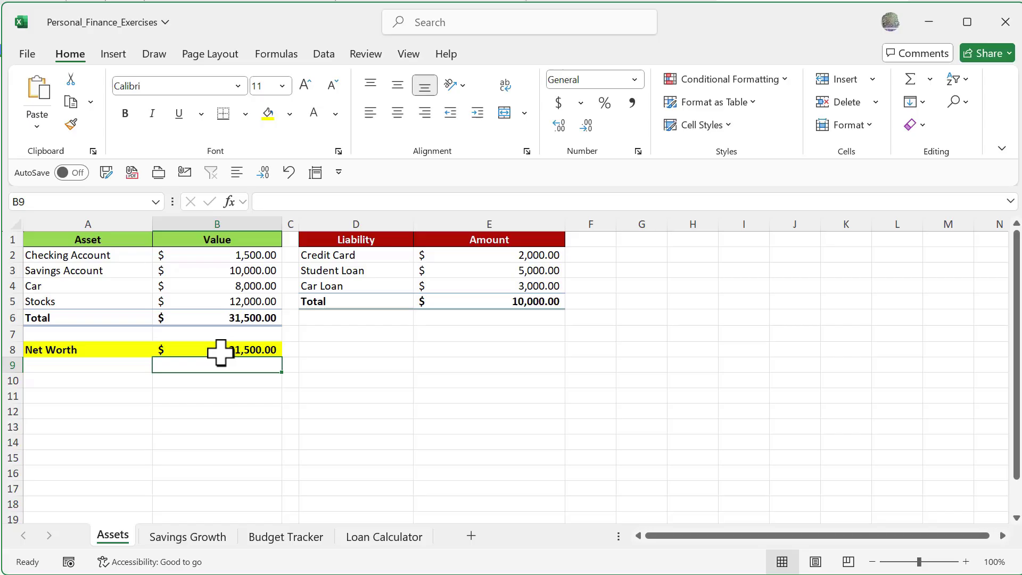
click(179, 541)
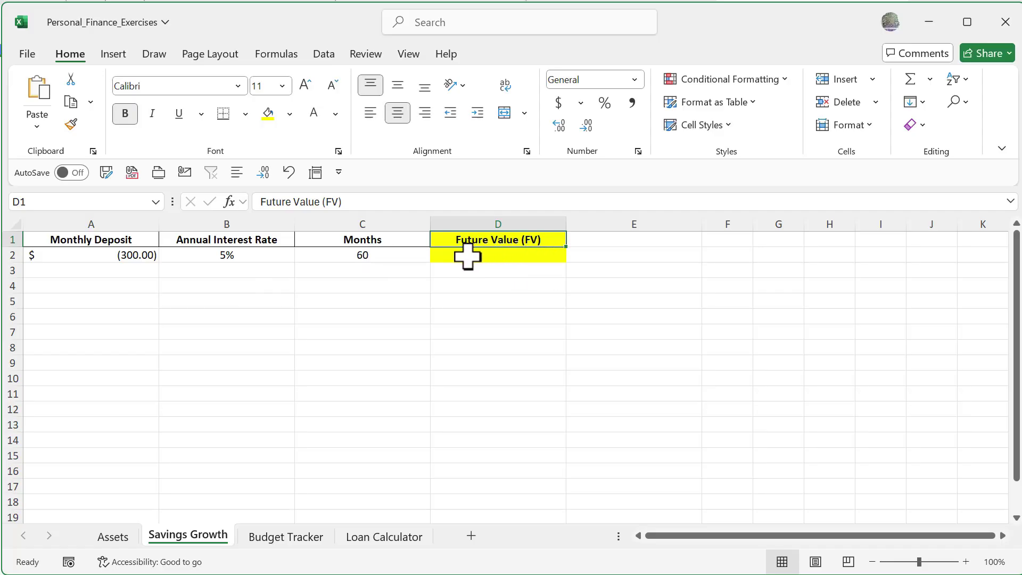
Enter =FV(B2/12,C2,A2) in D2 to get a future value of $20,401.82
click(485, 258)
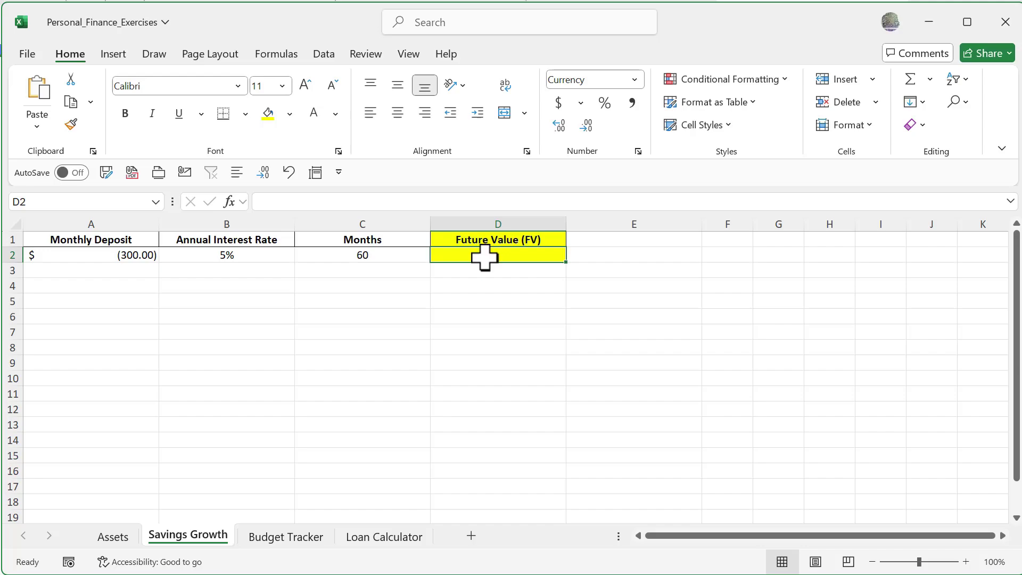
text(=FV()
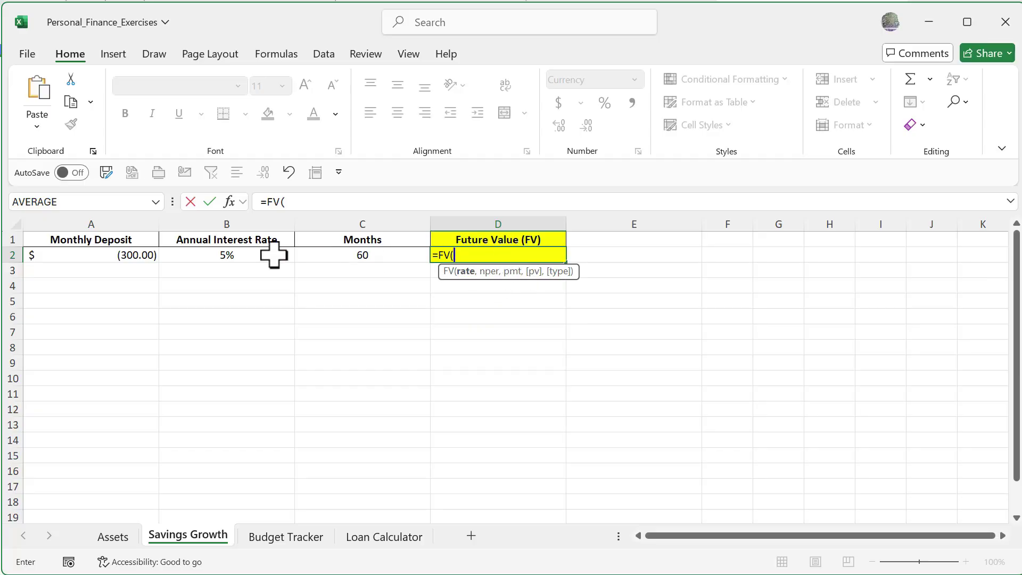
click(235, 255)
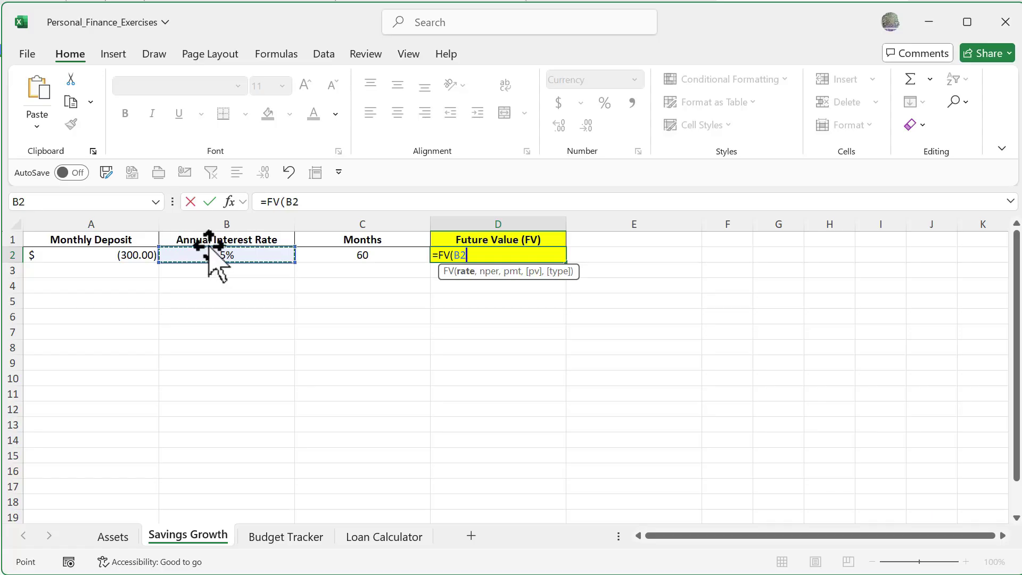
text(/12)
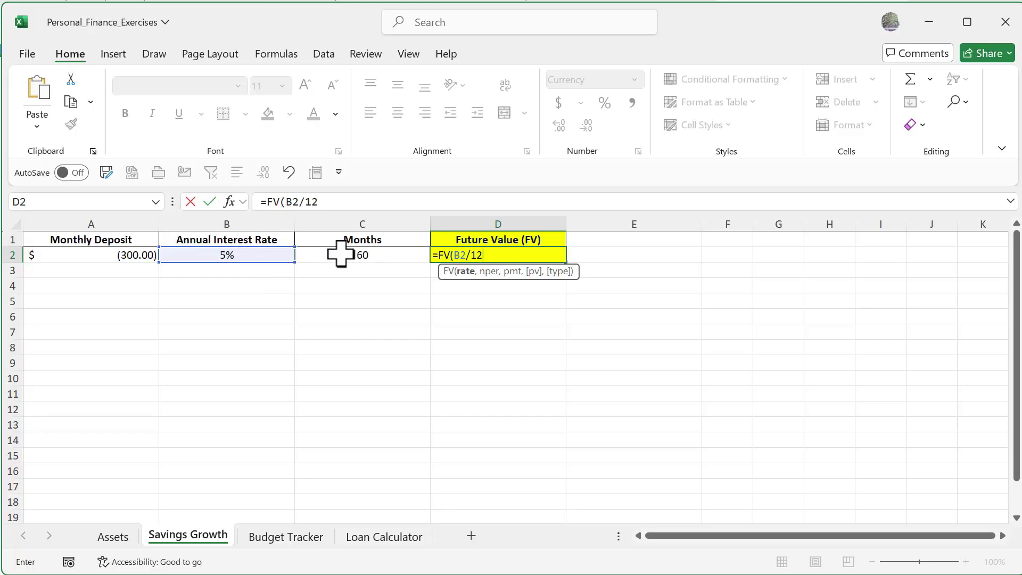
text(,)
click(340, 256)
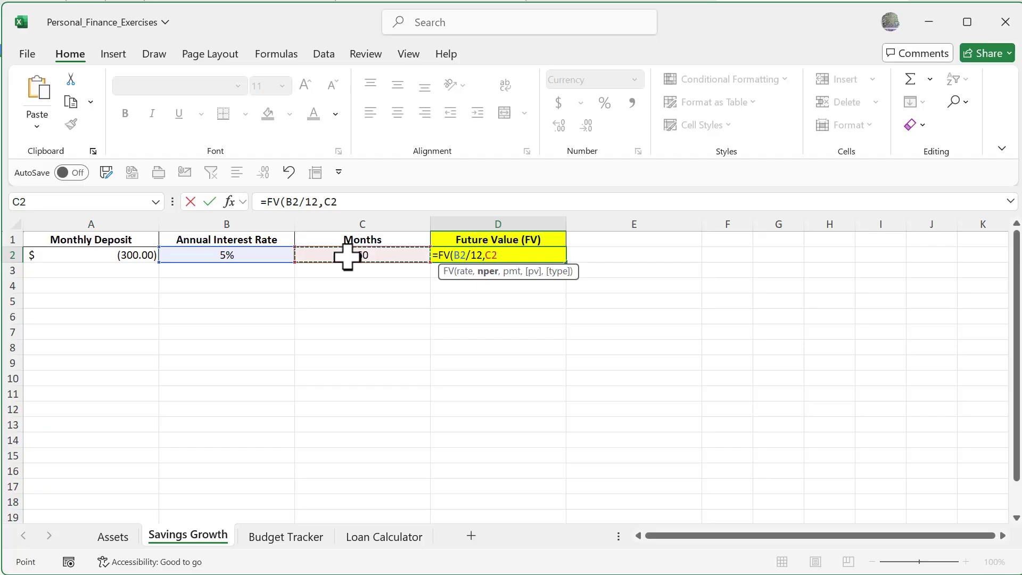
text(,)
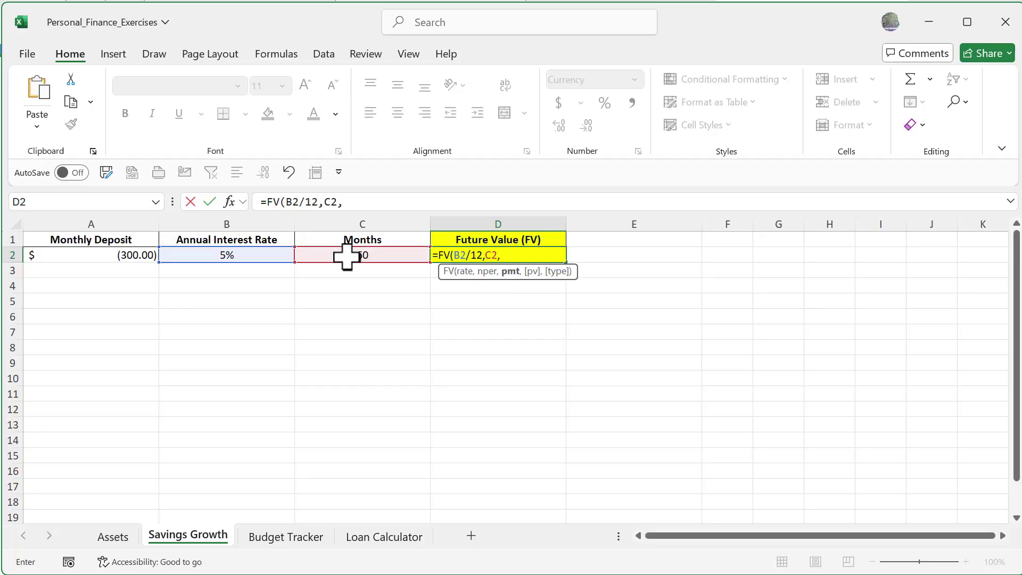
click(106, 256)
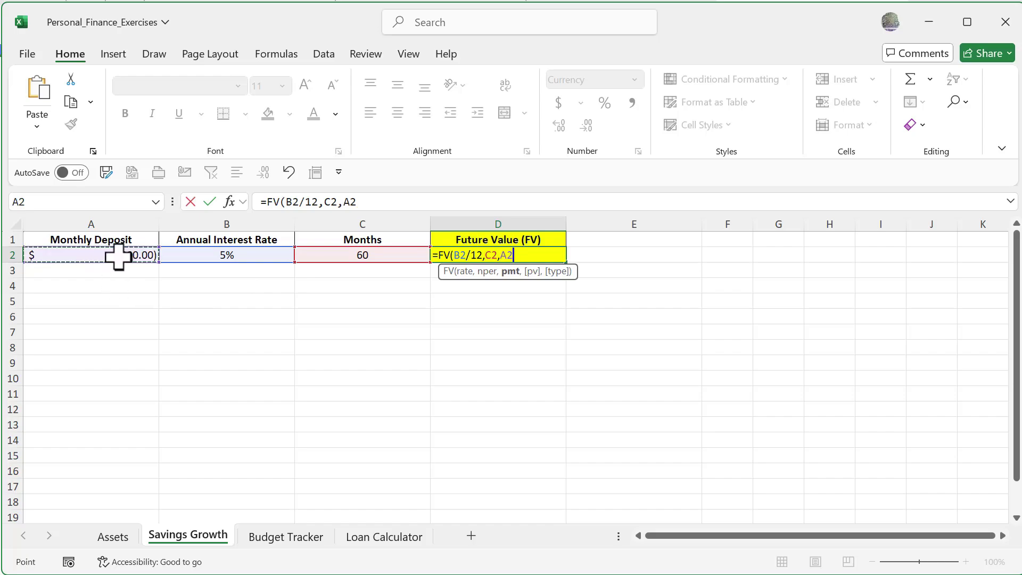
text())
key(Return)
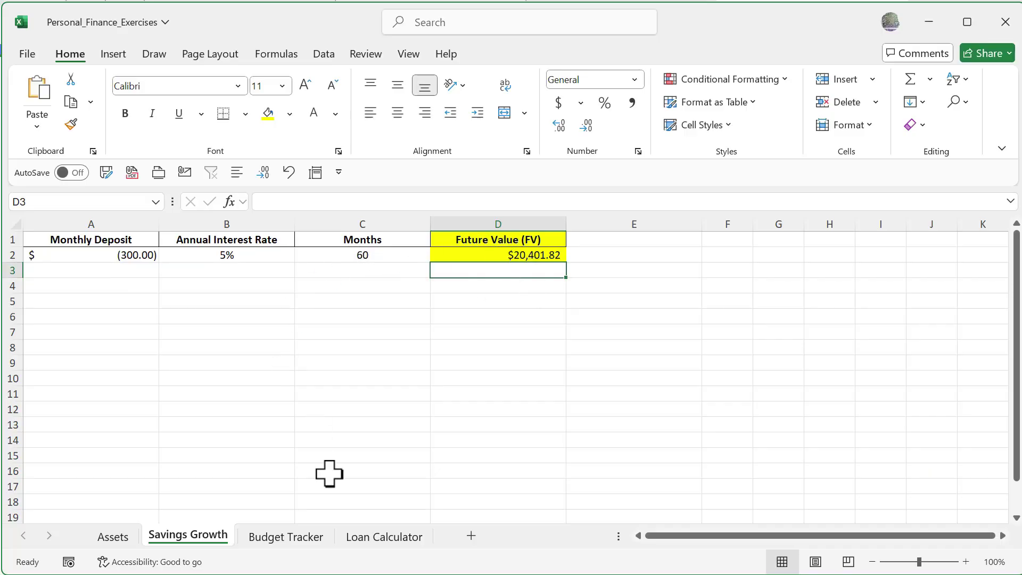
On the Budget Tracker sheet, start a SUMIF in G2 with category range B2:B21
click(297, 536)
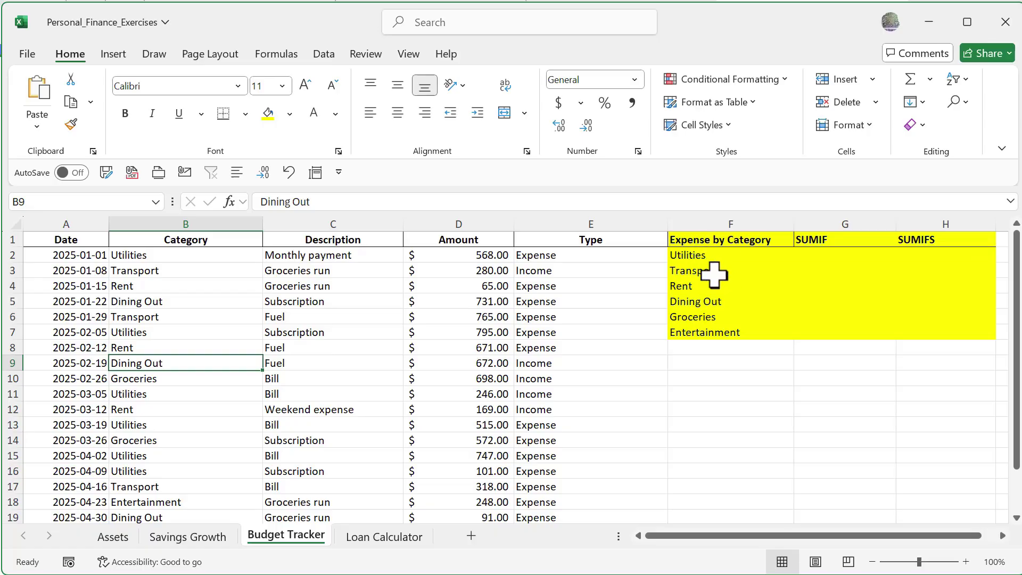
click(817, 259)
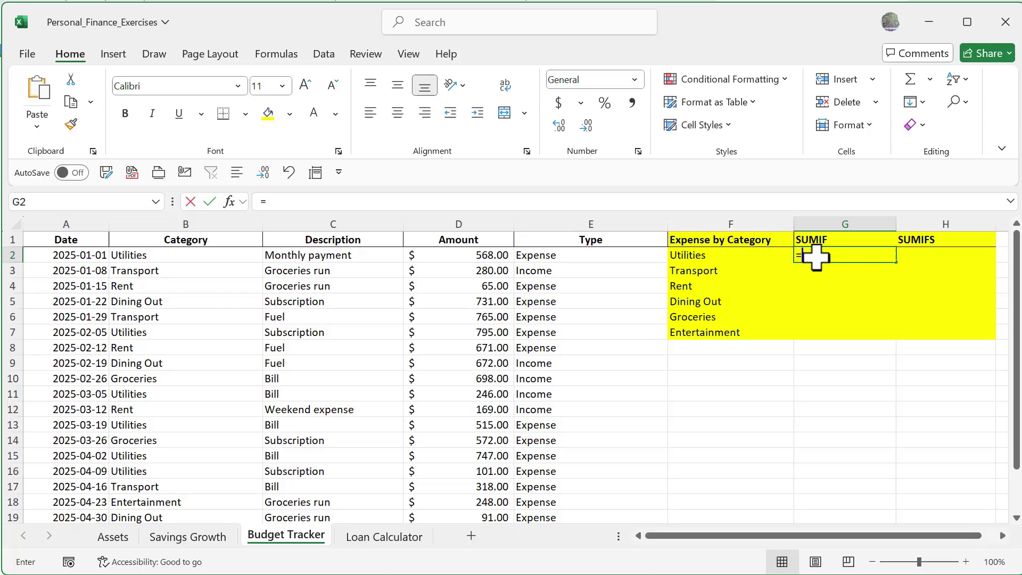
text(sumif)
key(Tab)
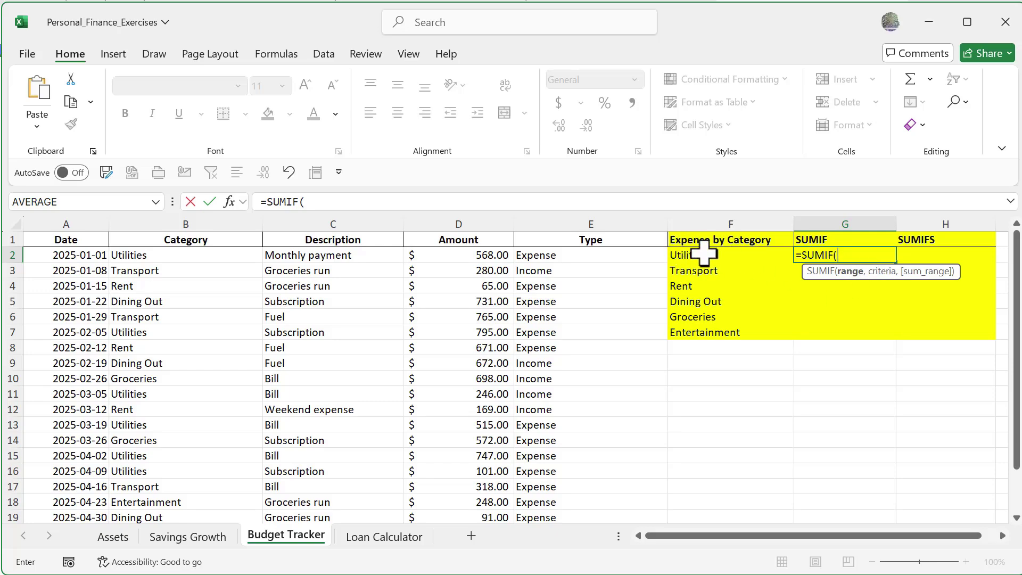
click(189, 256)
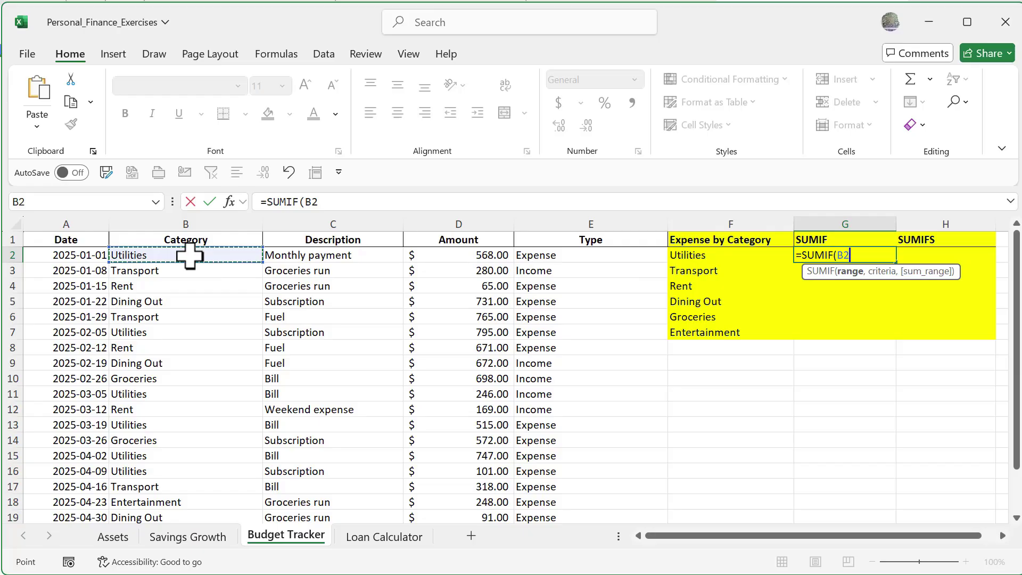
key(ctrl+shift+Down)
scroll(164, 362, up, 1)
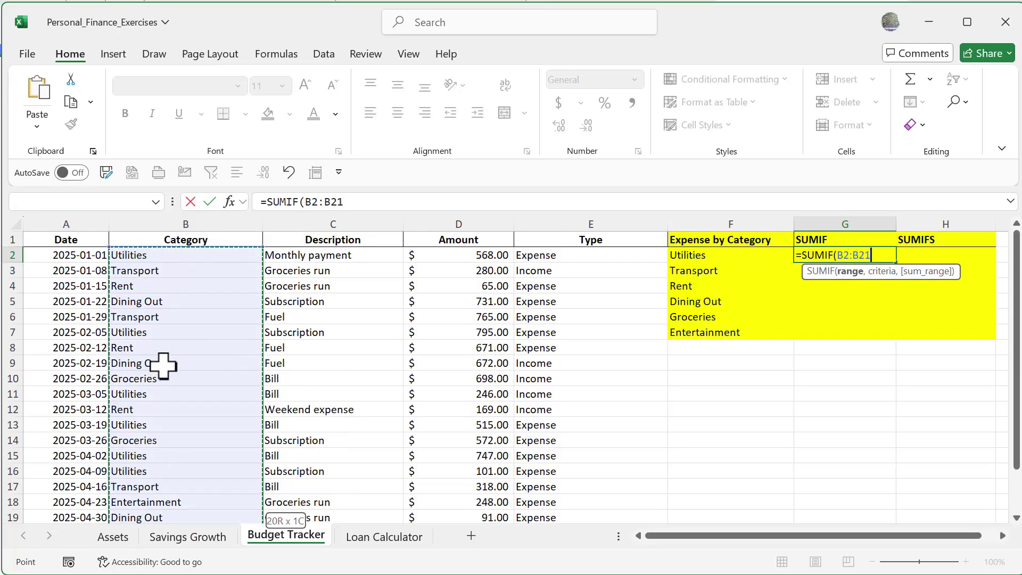
text(,)
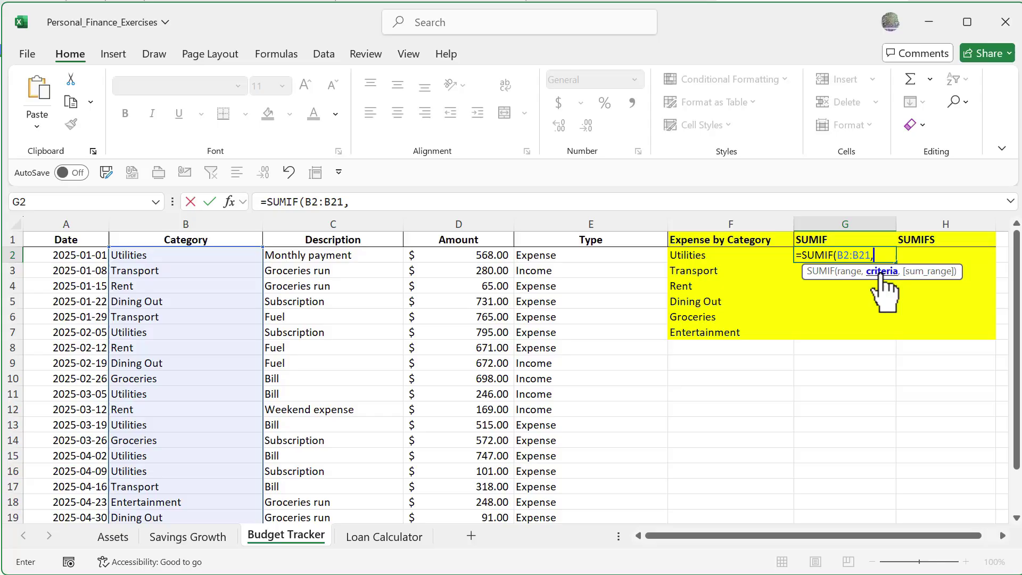
Finish the SUMIF with criteria F2 and sum range D2:D21, totalling Utilities at 2972
click(699, 255)
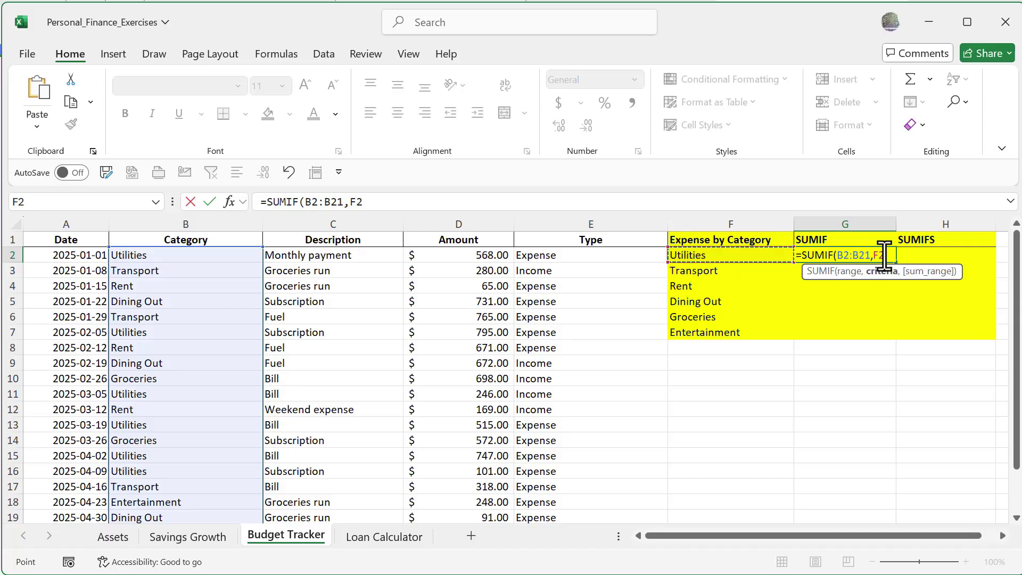
text(,)
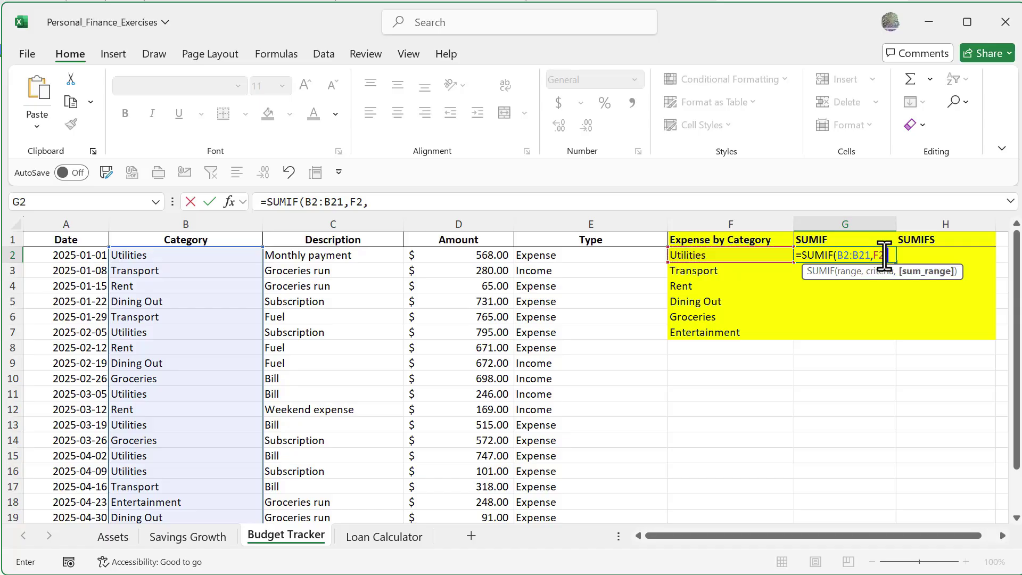
click(453, 259)
key(ctrl+shift+Down)
scroll(767, 373, up, 1)
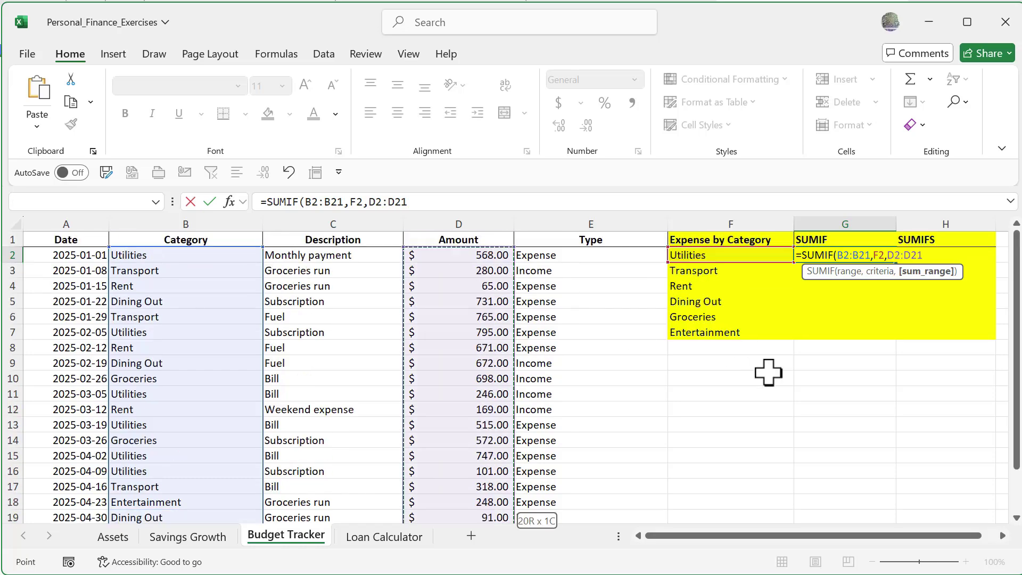
text())
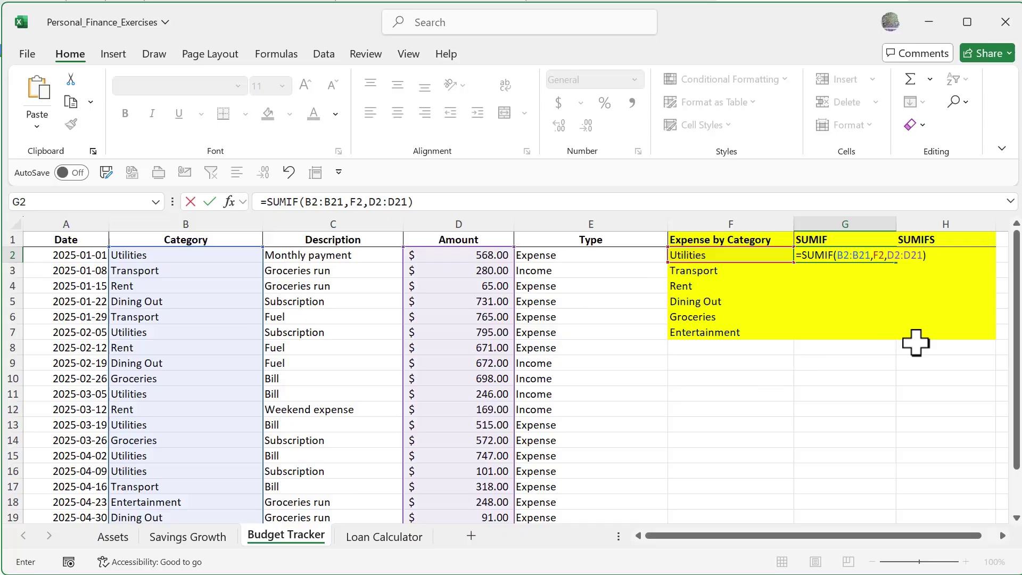
key(Return)
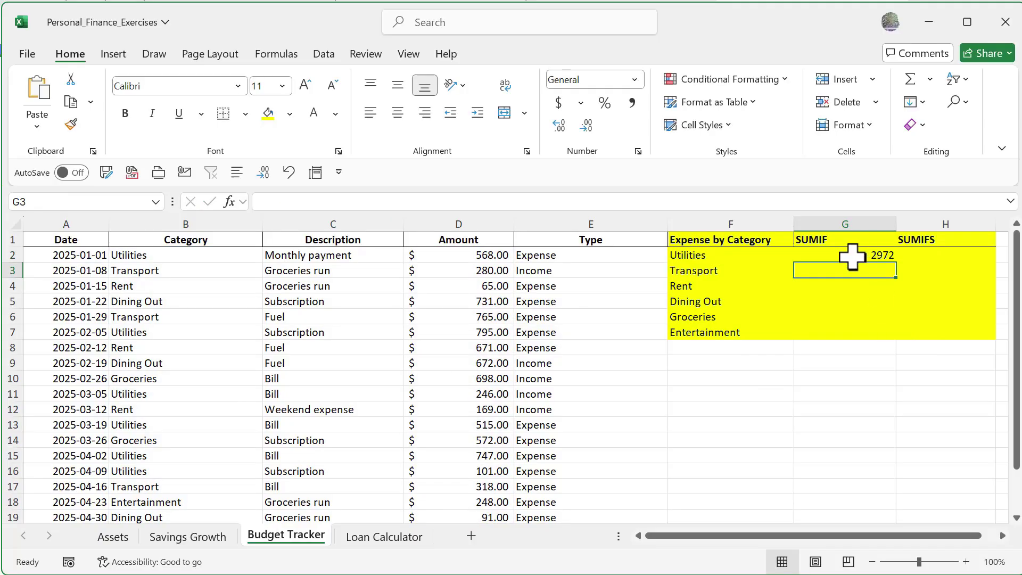
click(922, 257)
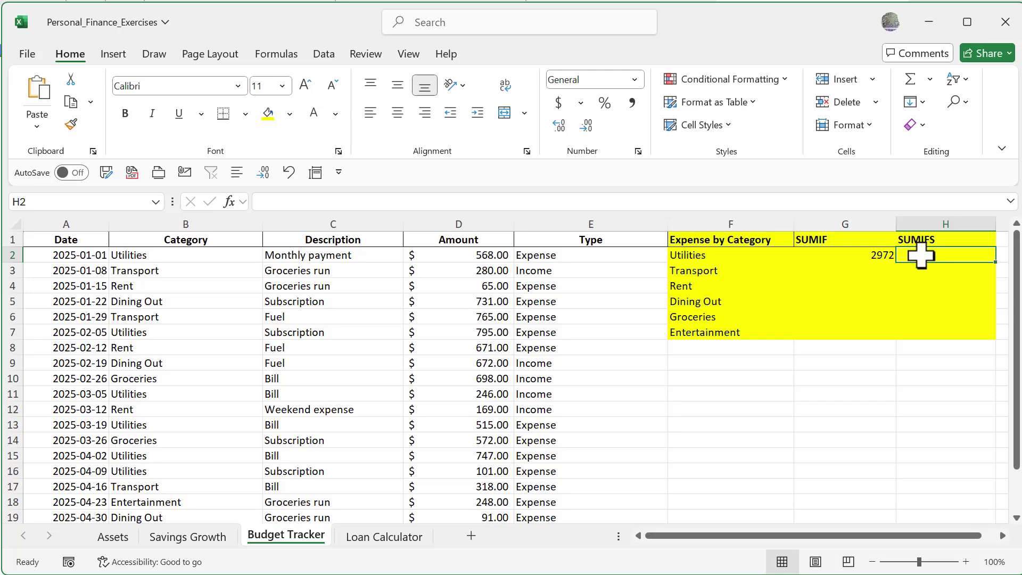
Start a SUMIFS in H2 summing D2:D21 where B2:B21 is "utilities"
text(sumifs)
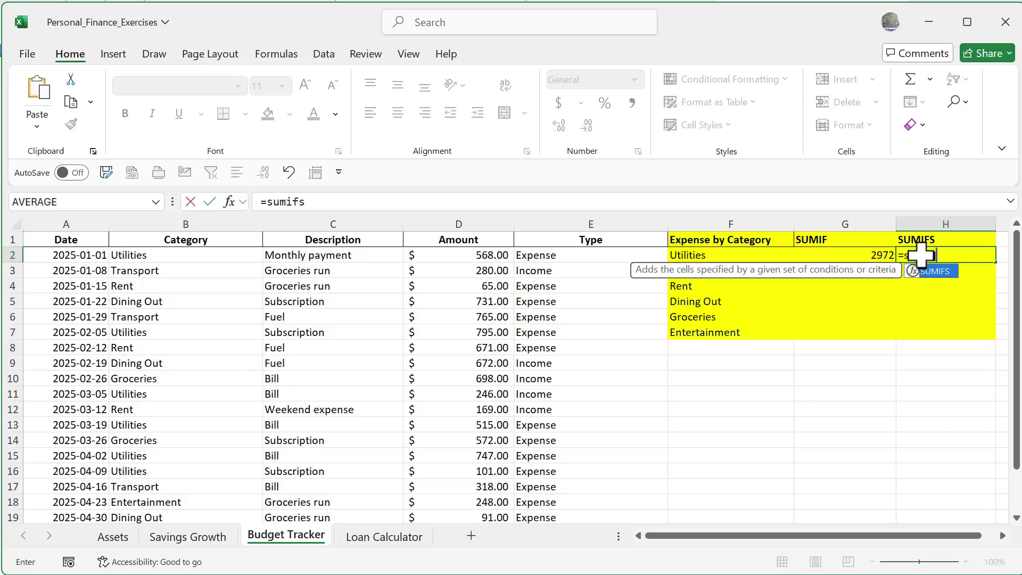
key(Tab)
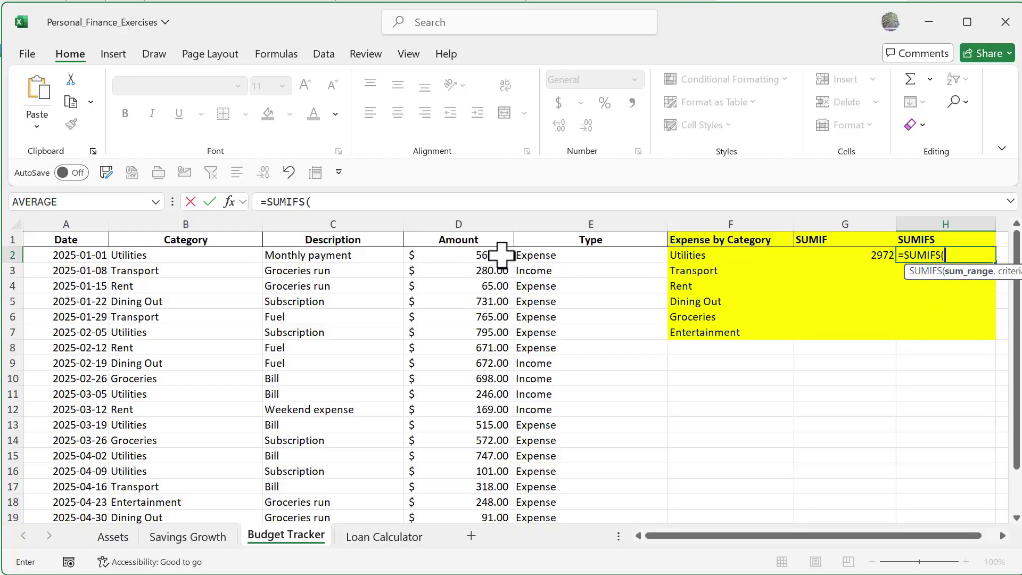
click(482, 258)
key(ctrl+shift+Down)
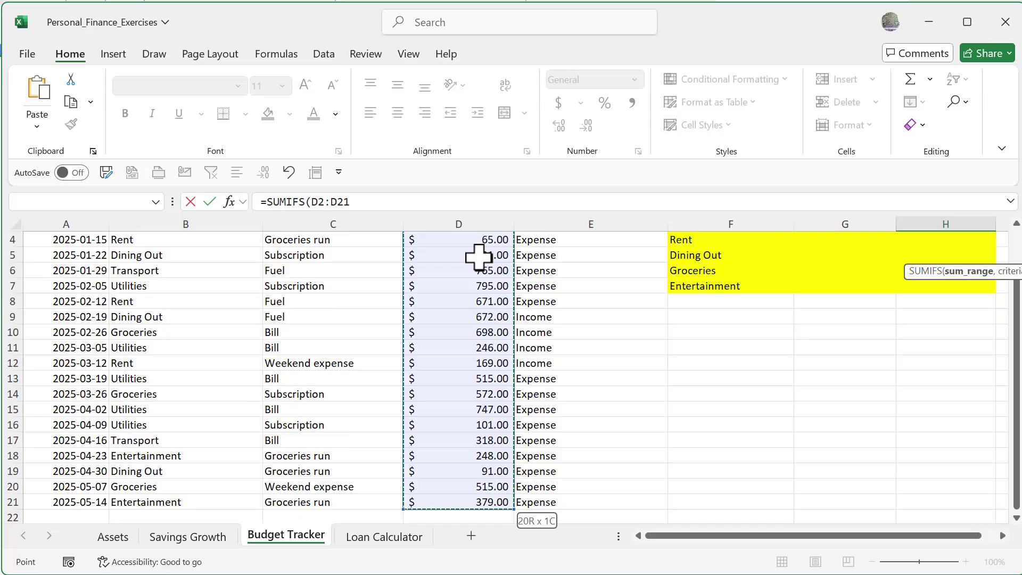
scroll(1016, 386, up, 1)
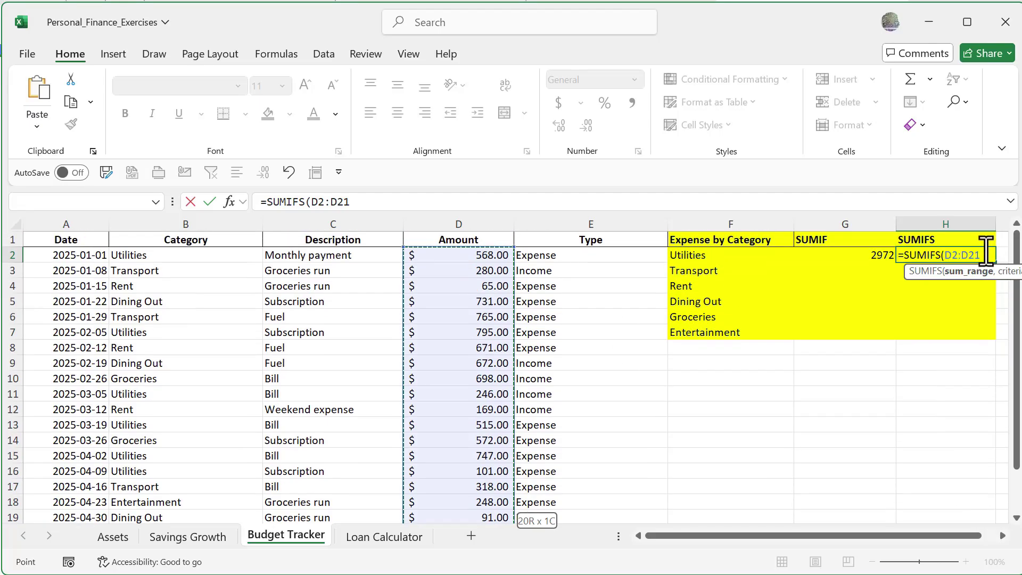
text(,)
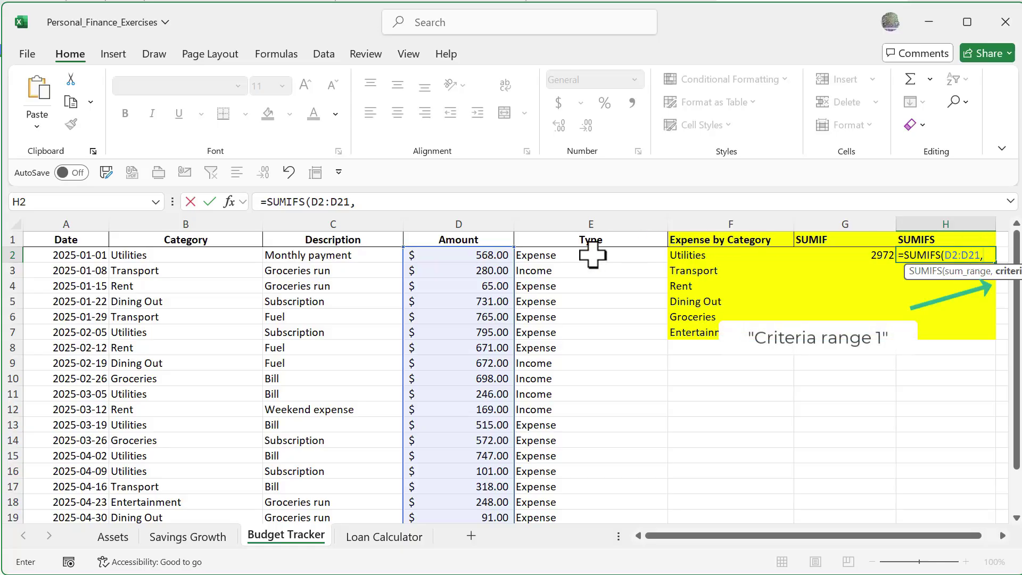
click(183, 259)
key(ctrl+shift+Down)
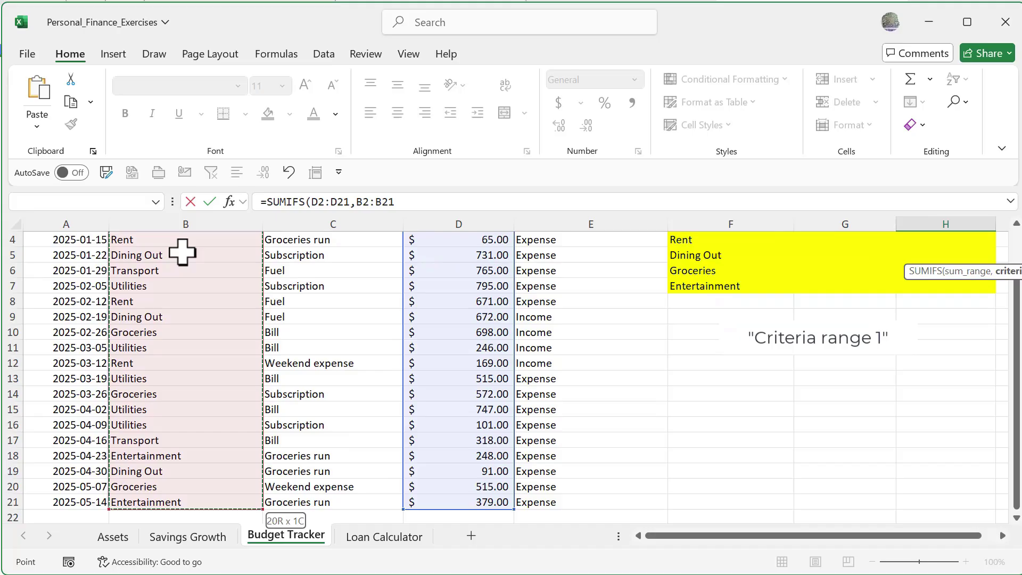
scroll(818, 366, up, 1)
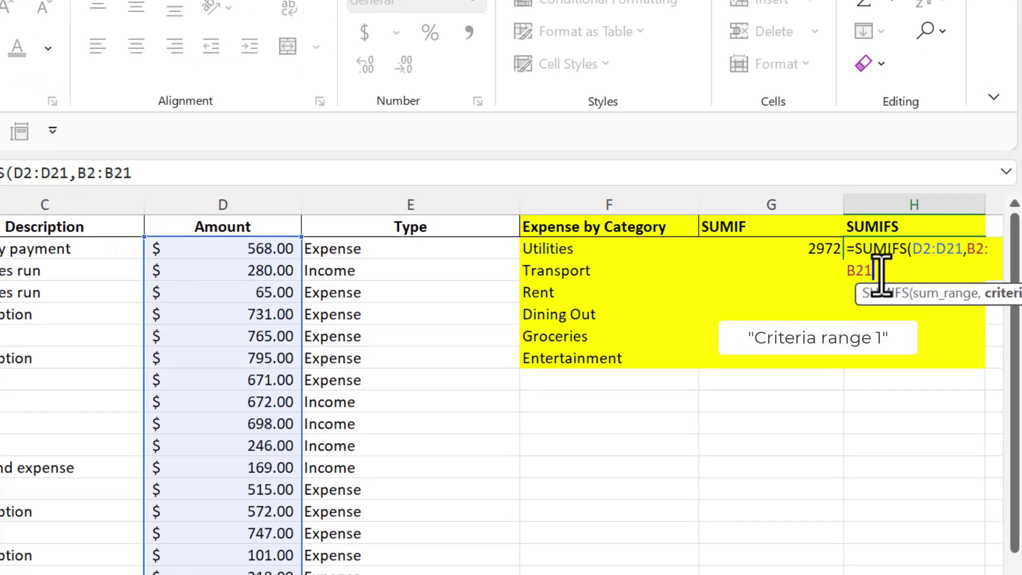
text(,)
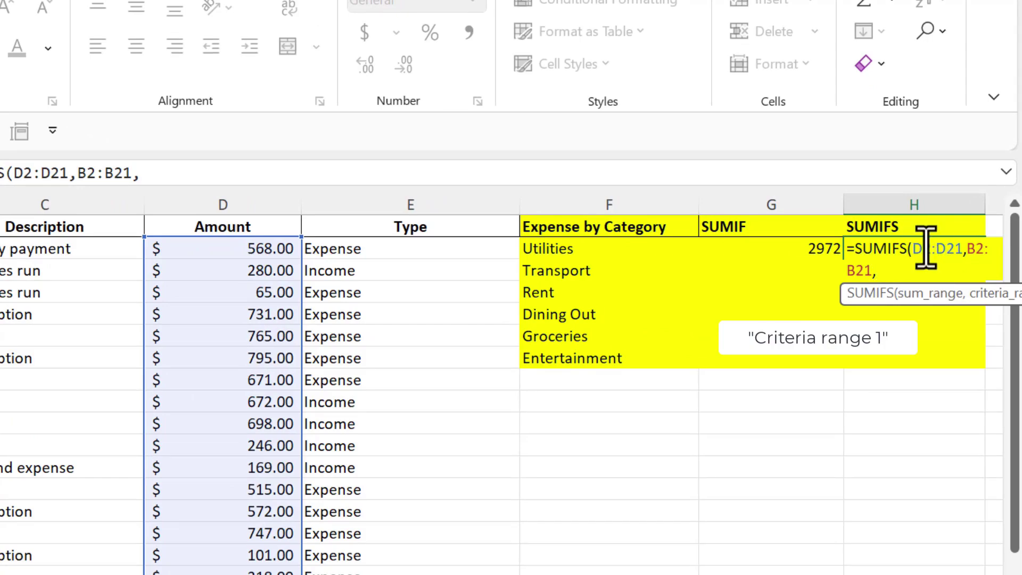
text("utilities")
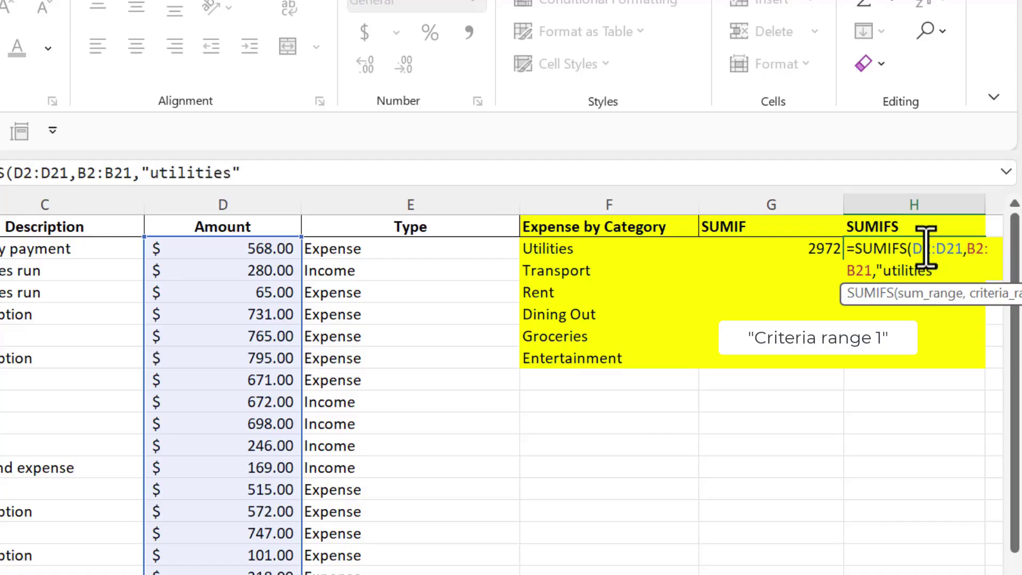
text(,)
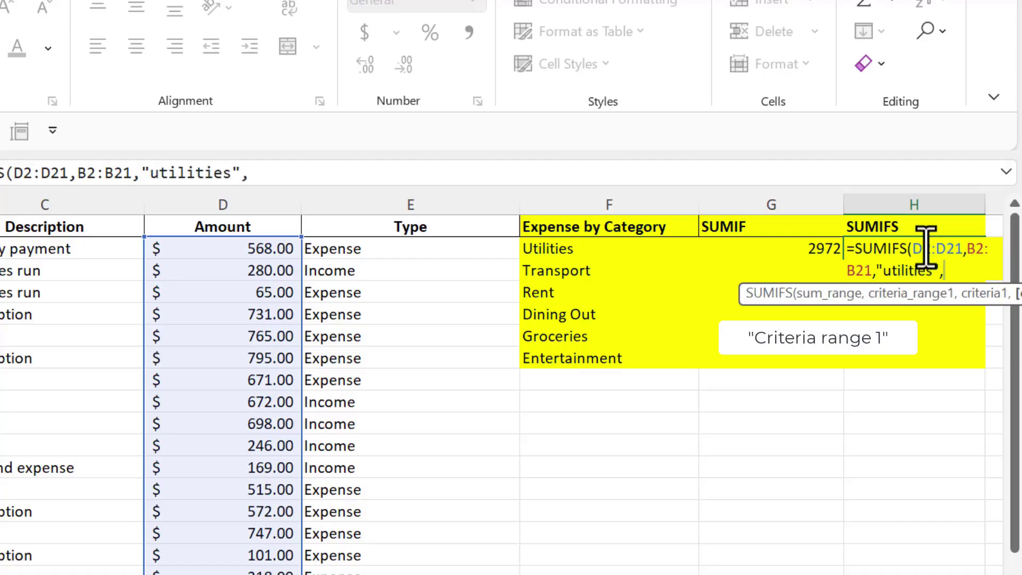
Add the criterion E2:E21 = "expense" to complete the SUMIFS, giving 2726
click(362, 254)
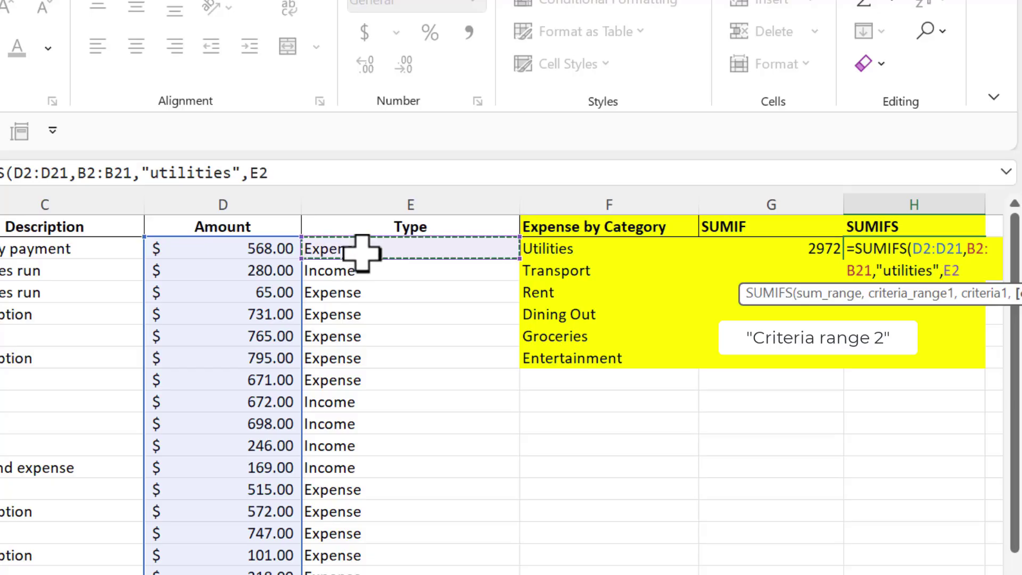
key(ctrl+shift+Down)
scroll(582, 319, up, 1)
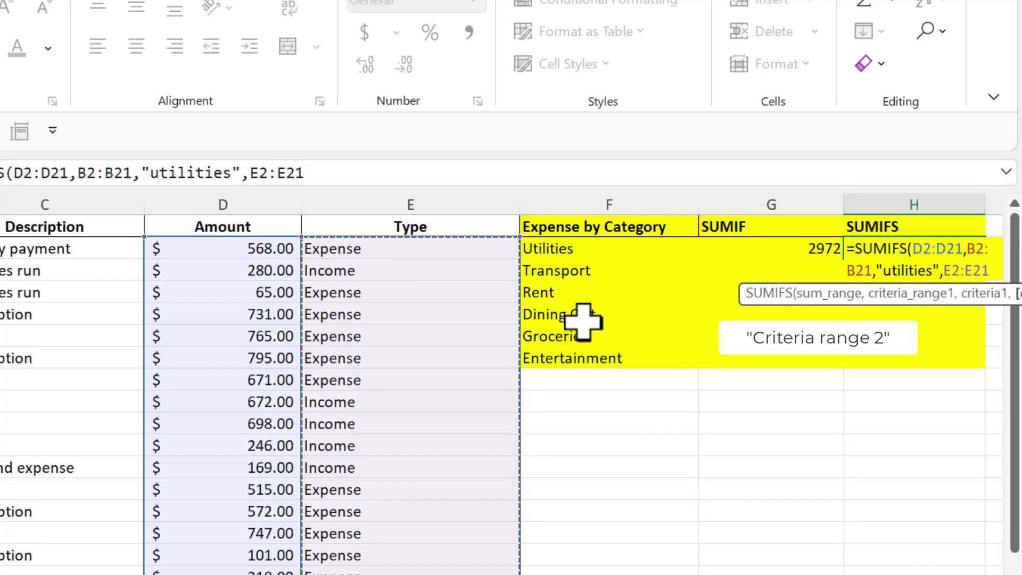
text(,)
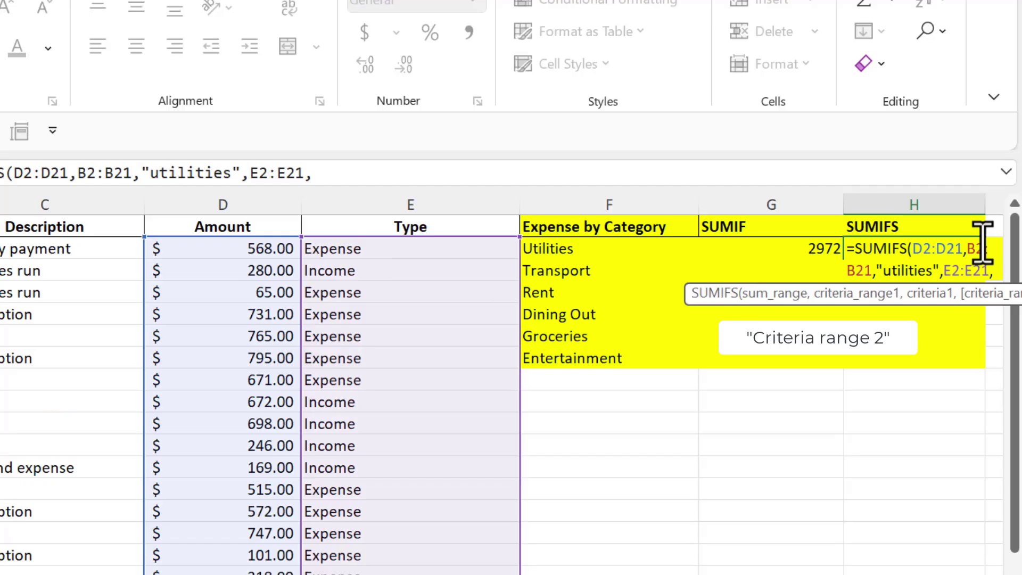
text(")
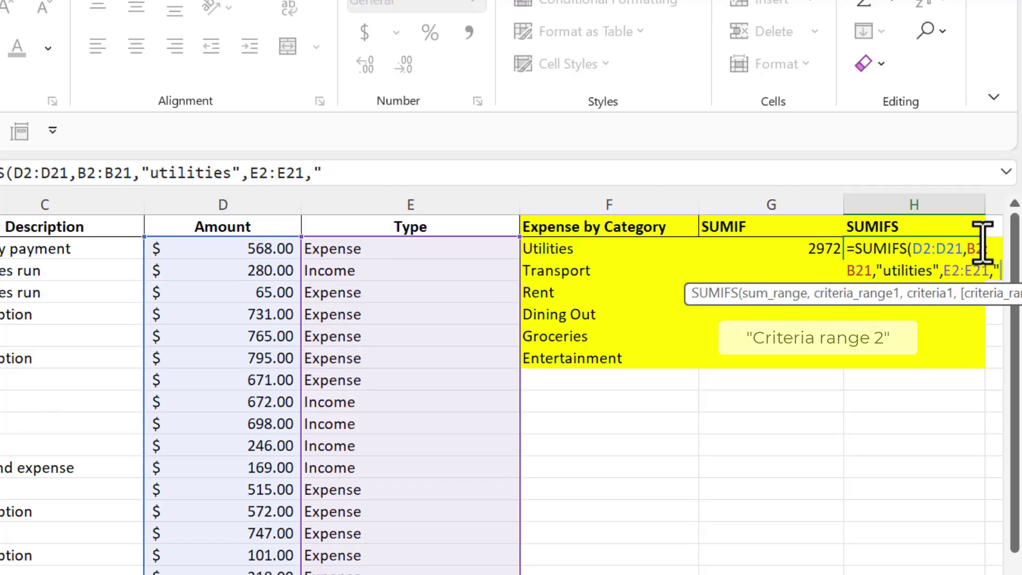
text(expense")
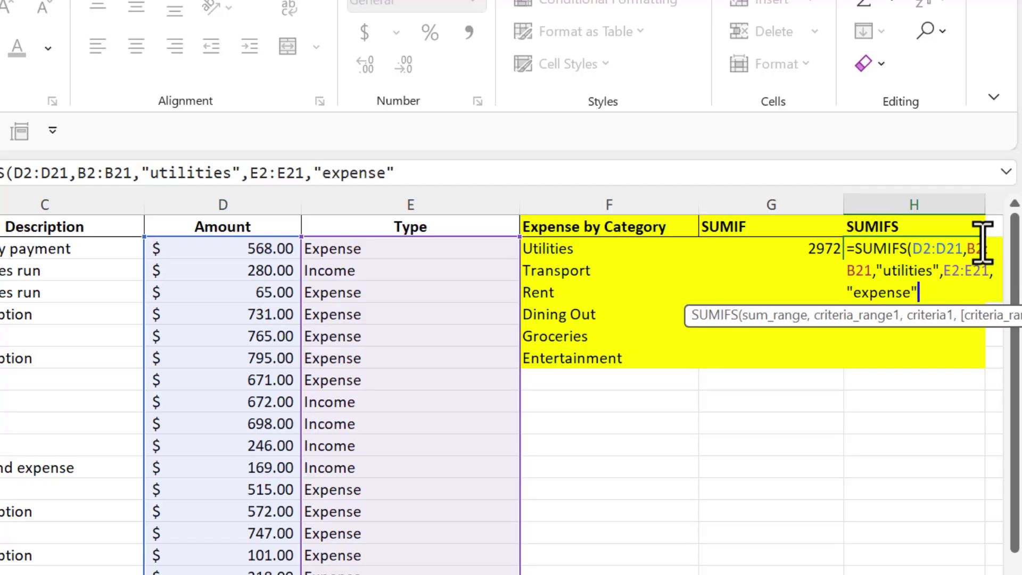
text())
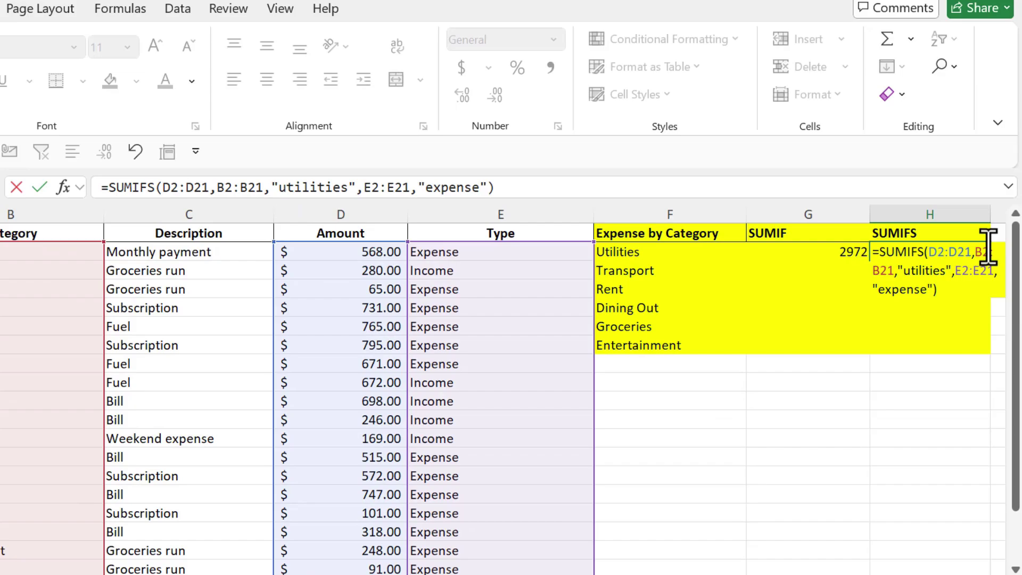
key(Return)
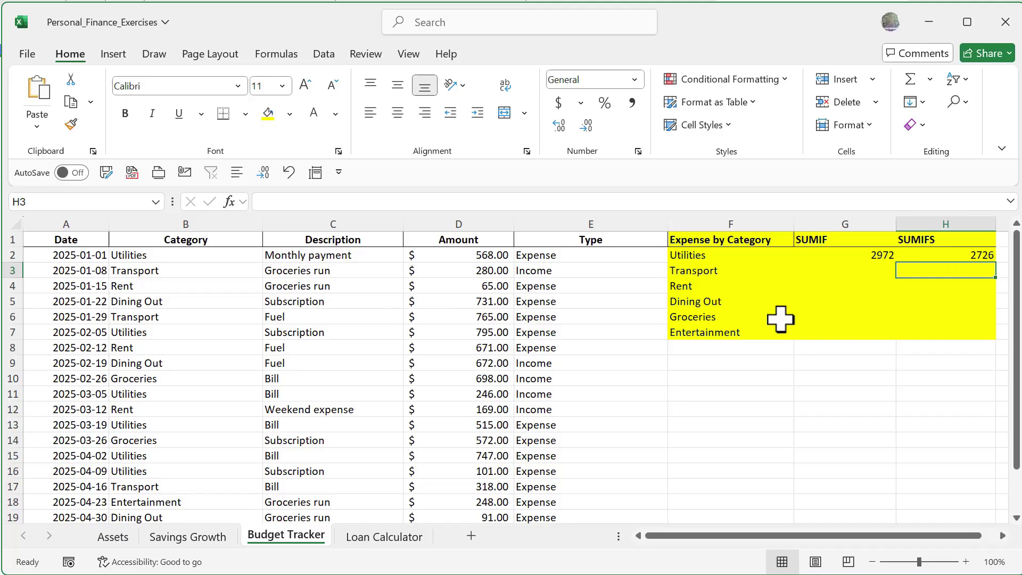
On the Loan Calculator sheet, enter =PMT(B2/12,C2*12,A2) in D2, giving ($386.66)
click(375, 543)
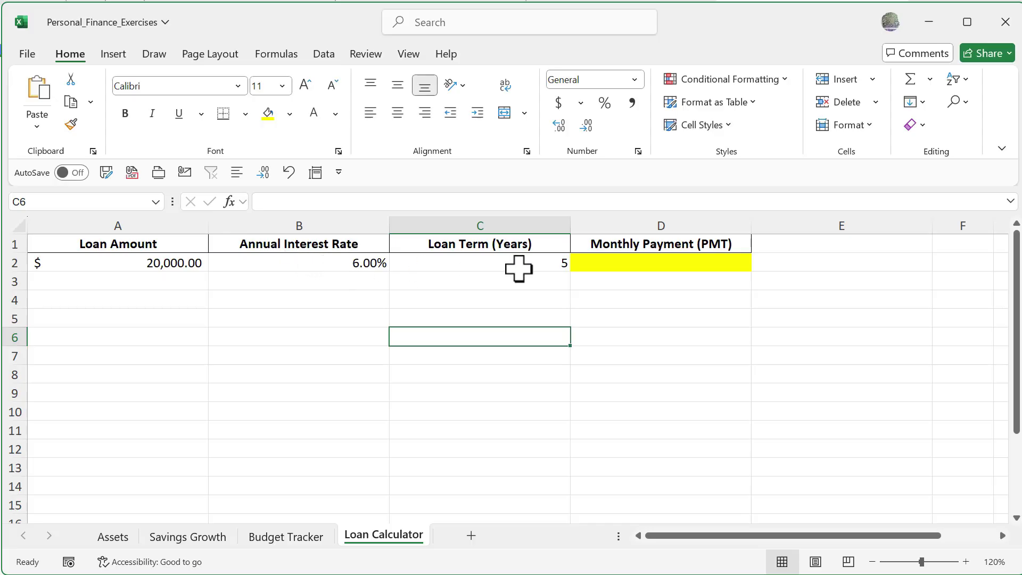
click(651, 264)
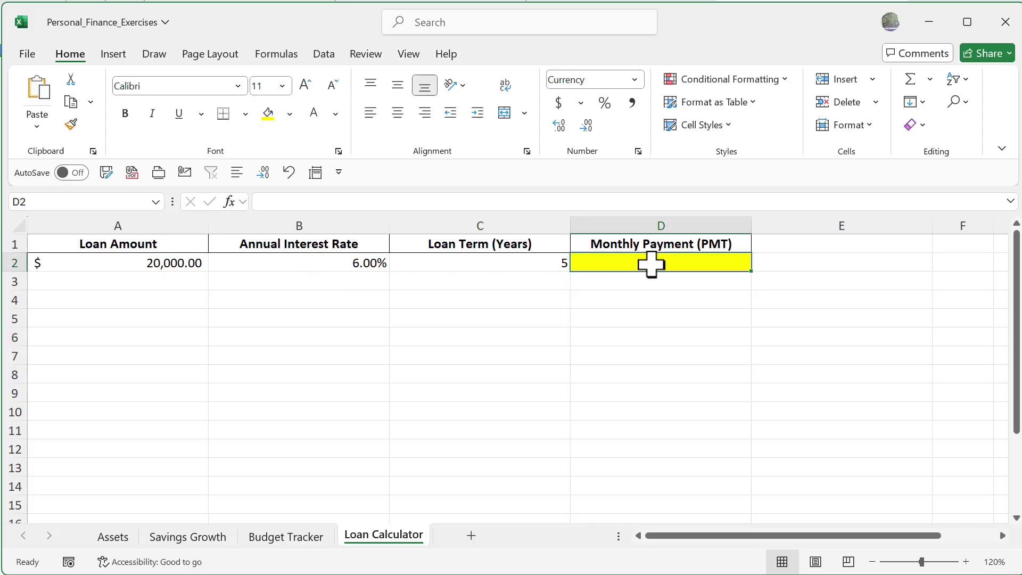
text(=)
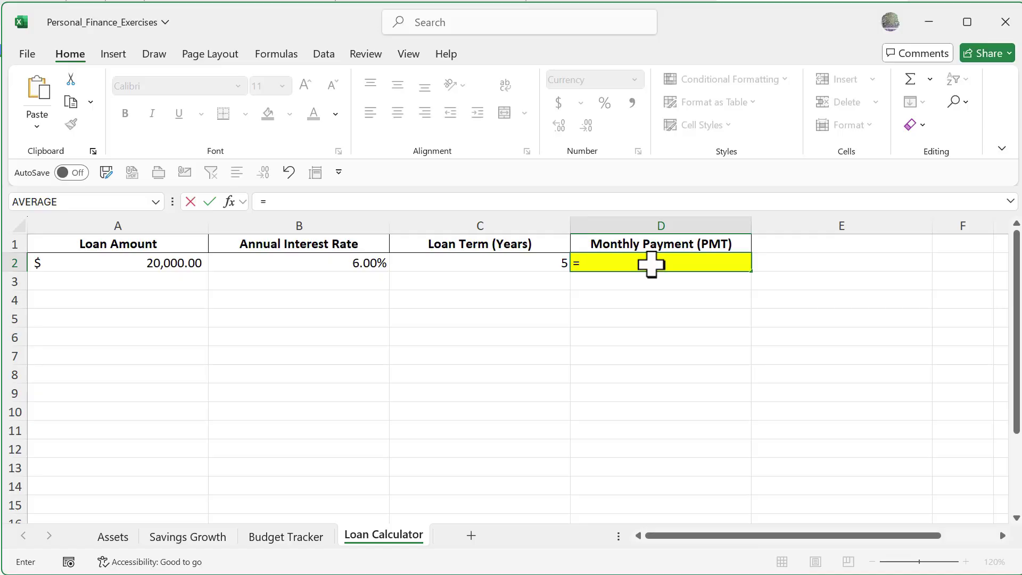
text(pmt)
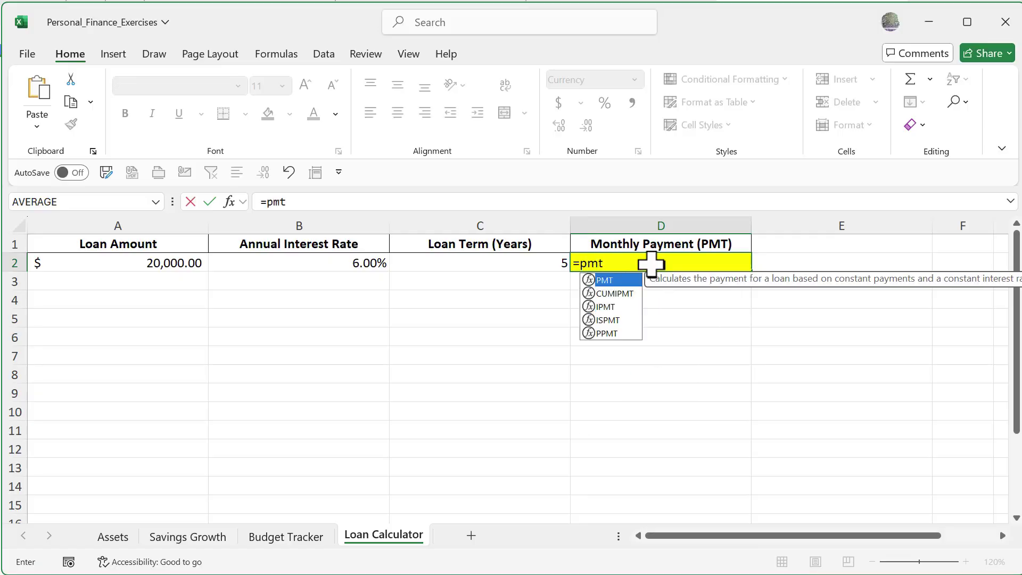
key(Tab)
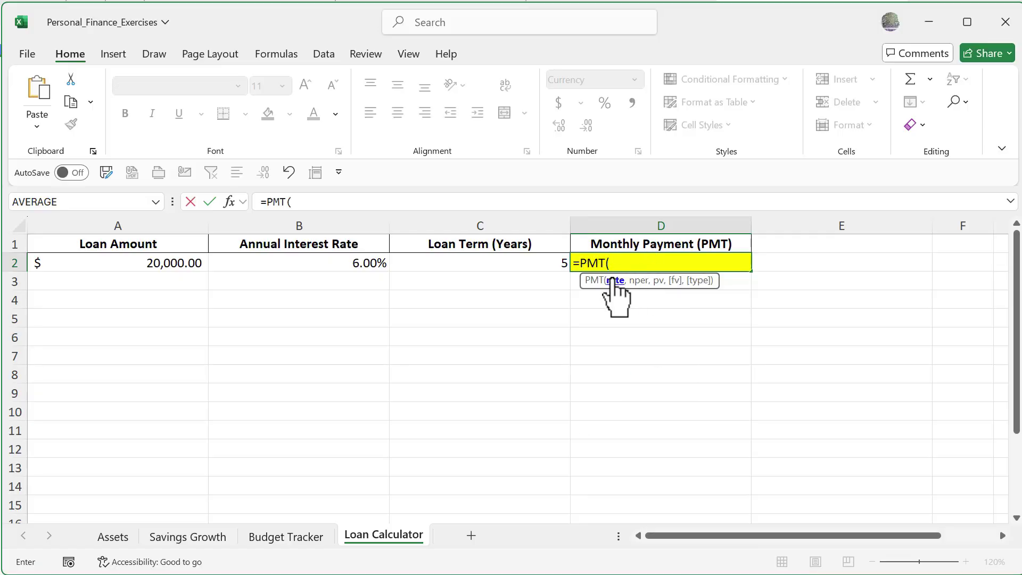
click(335, 267)
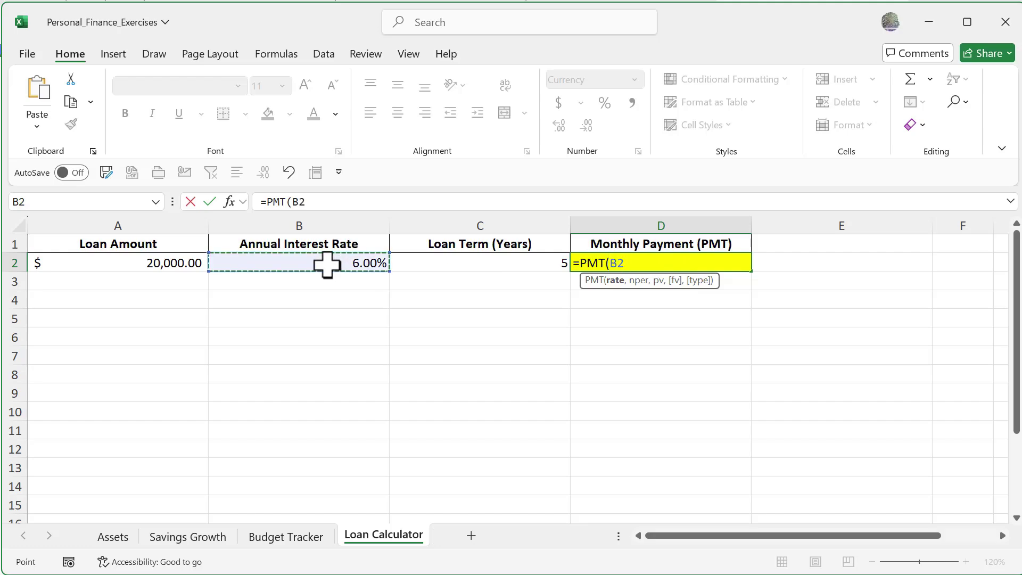
text(/12)
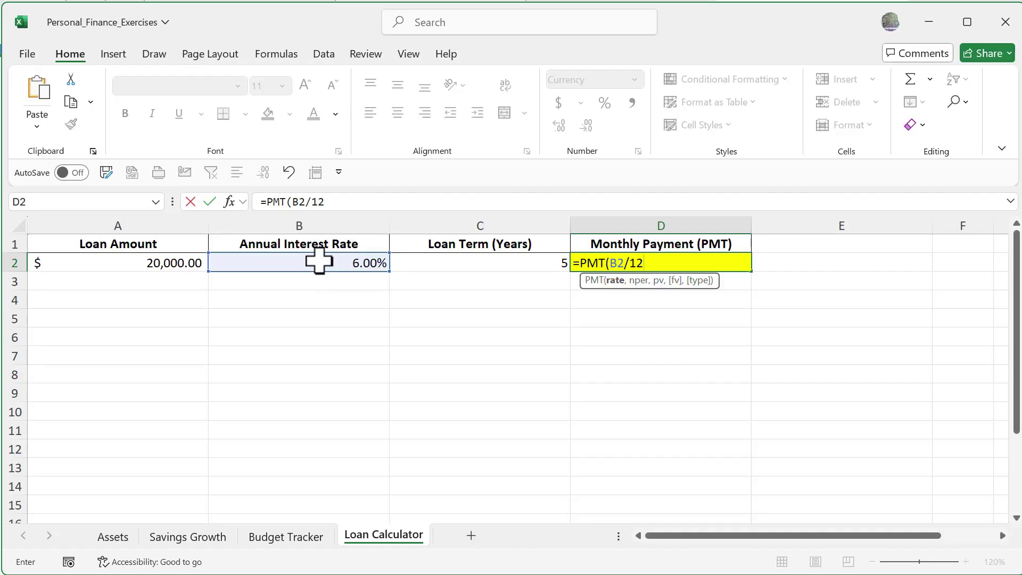
text(,)
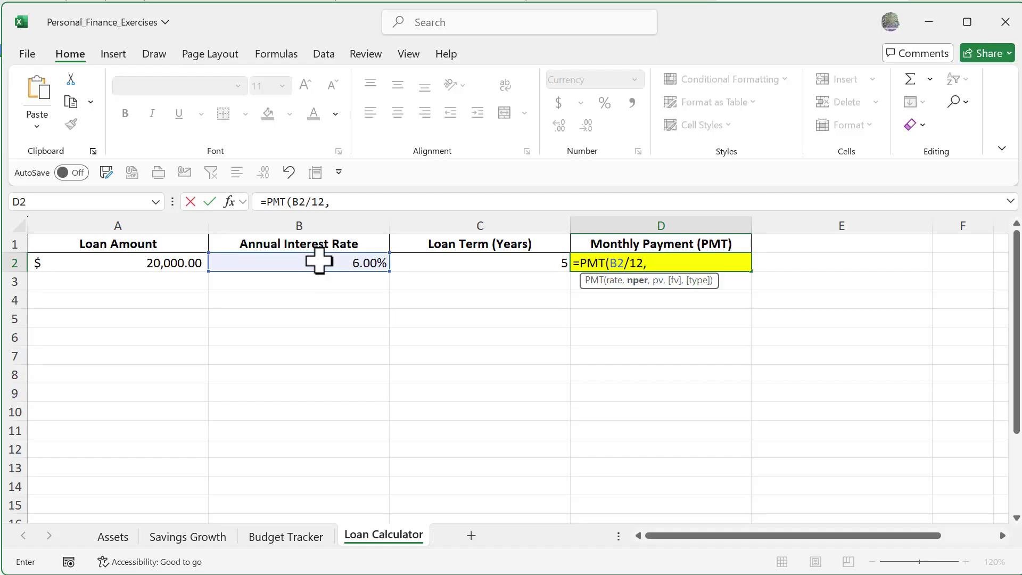
click(501, 266)
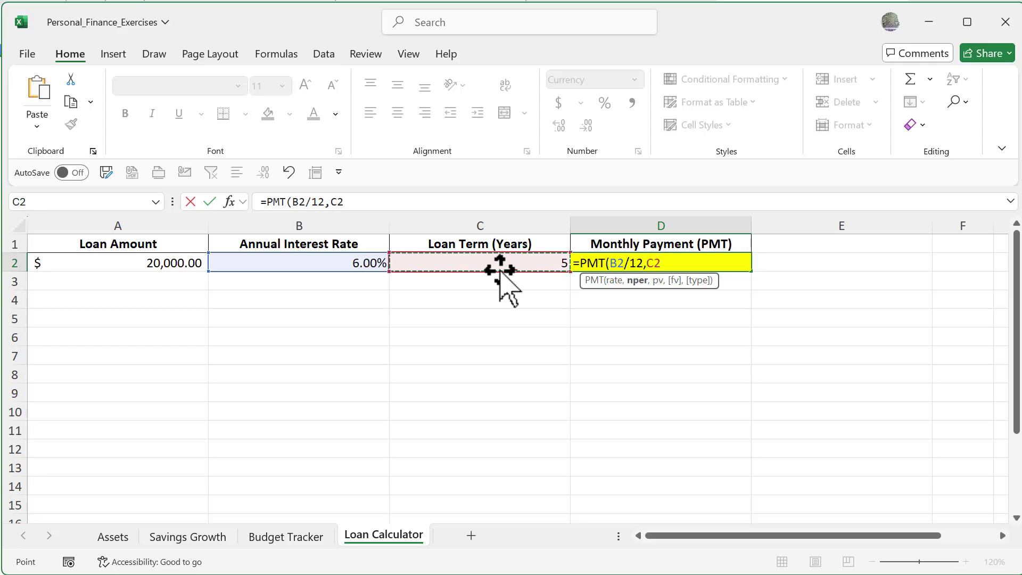
text(*12)
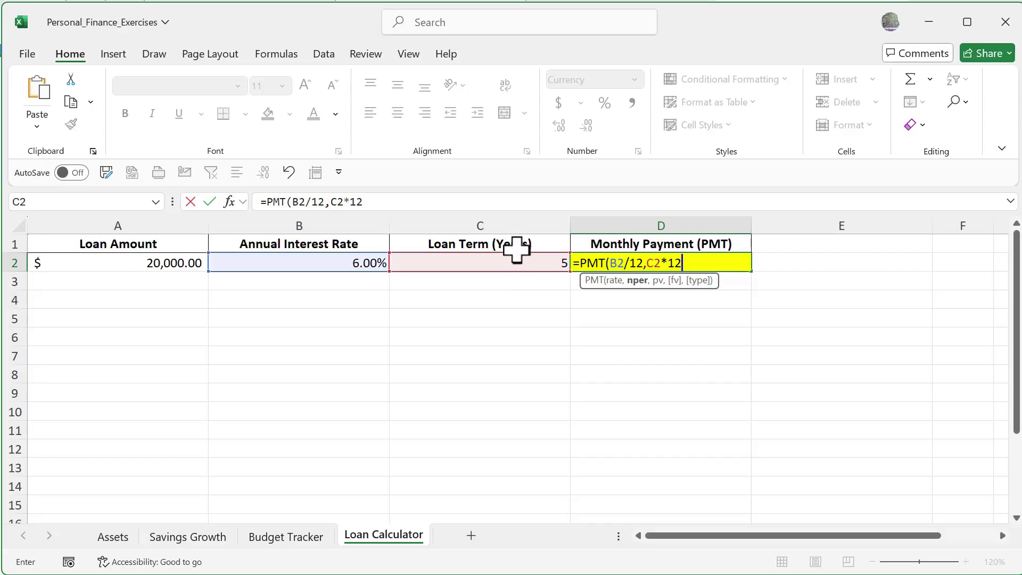
text(,)
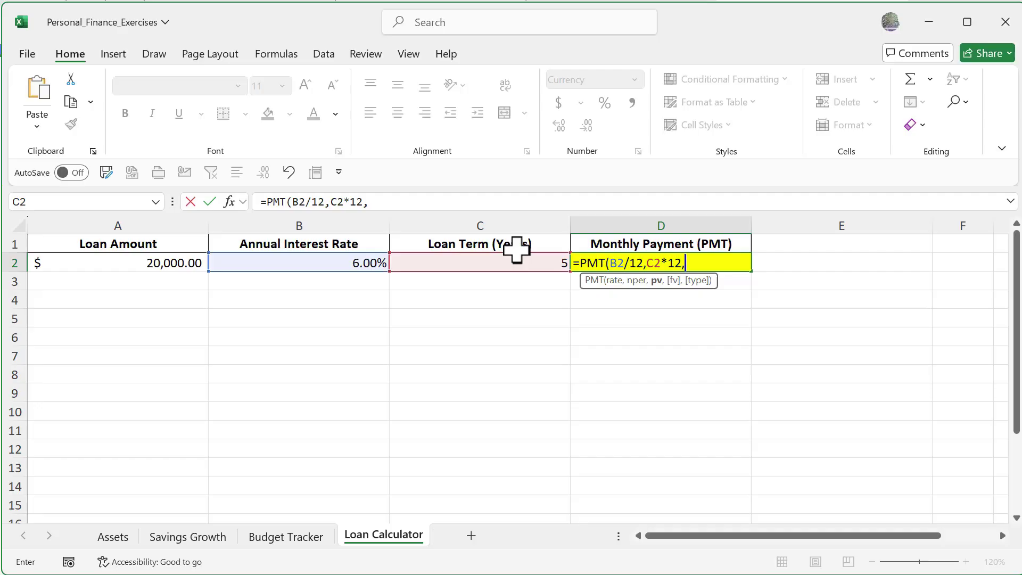
click(146, 266)
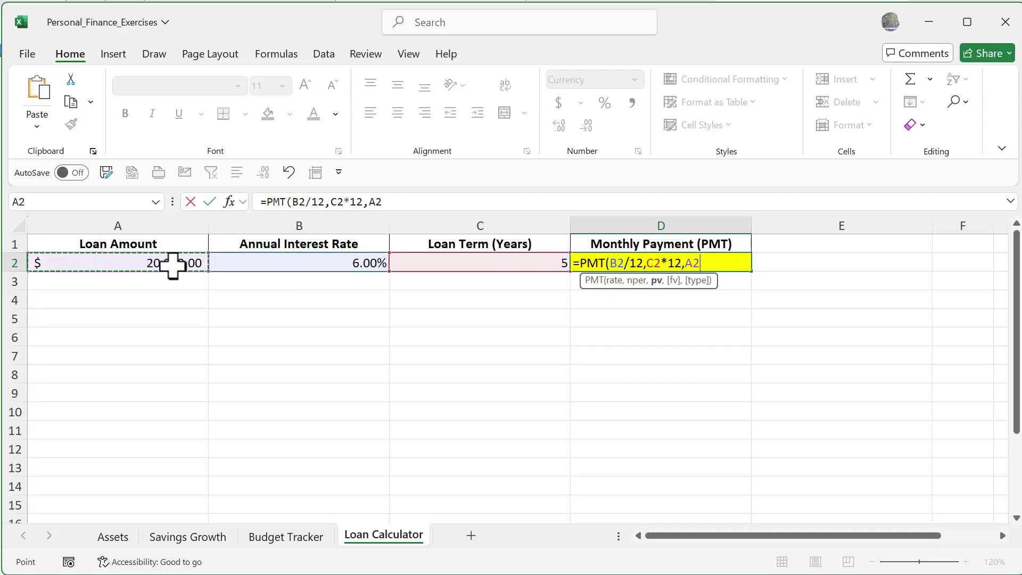
text())
key(Return)
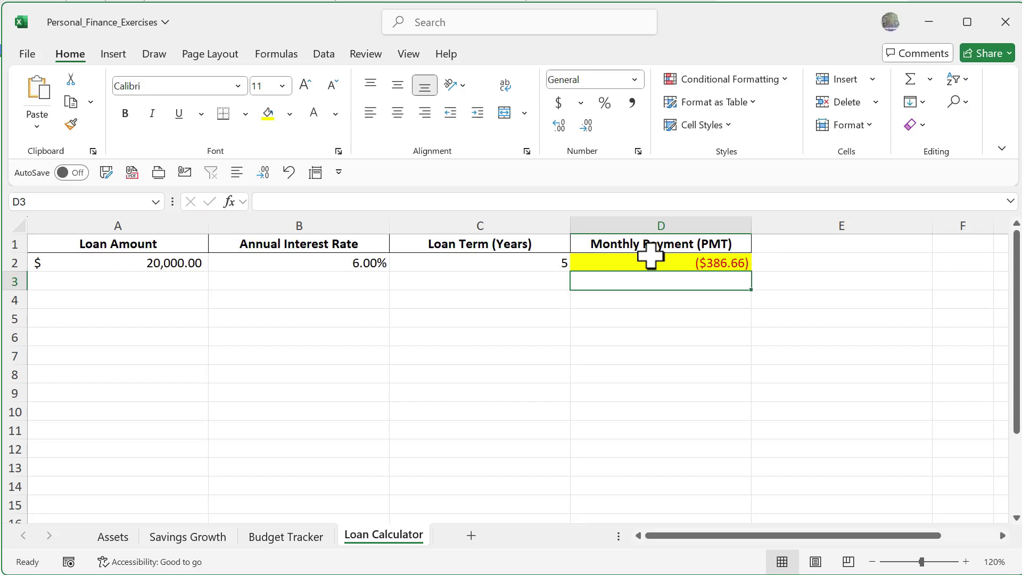